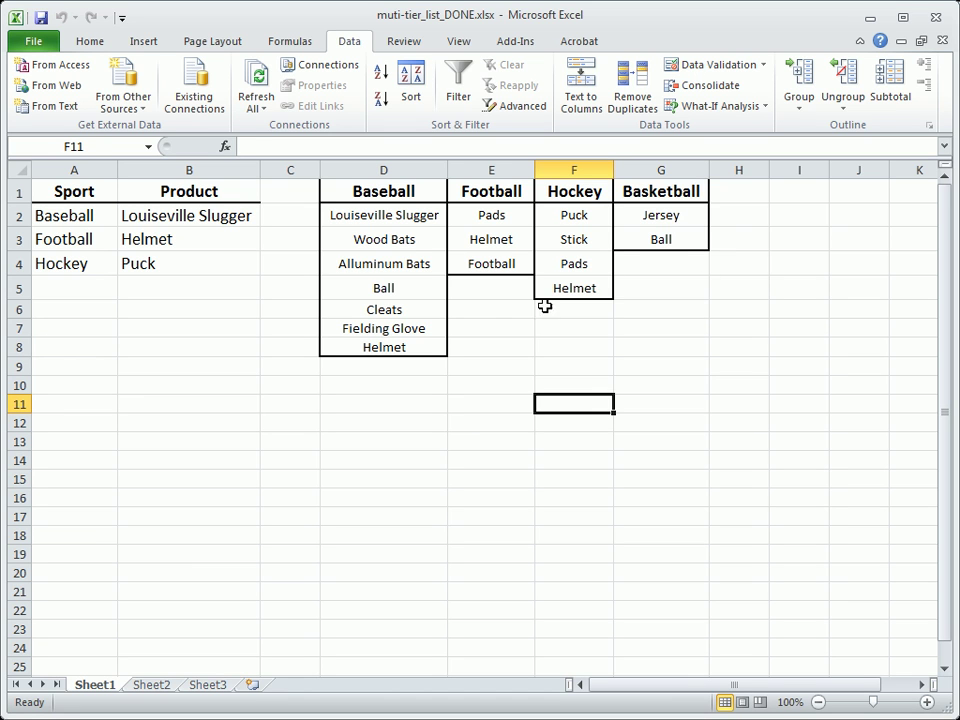
# In the finished workbook, pick Basketball in A5 and then Jersey in B5 from the drop-downs
pyautogui.click(92, 285)
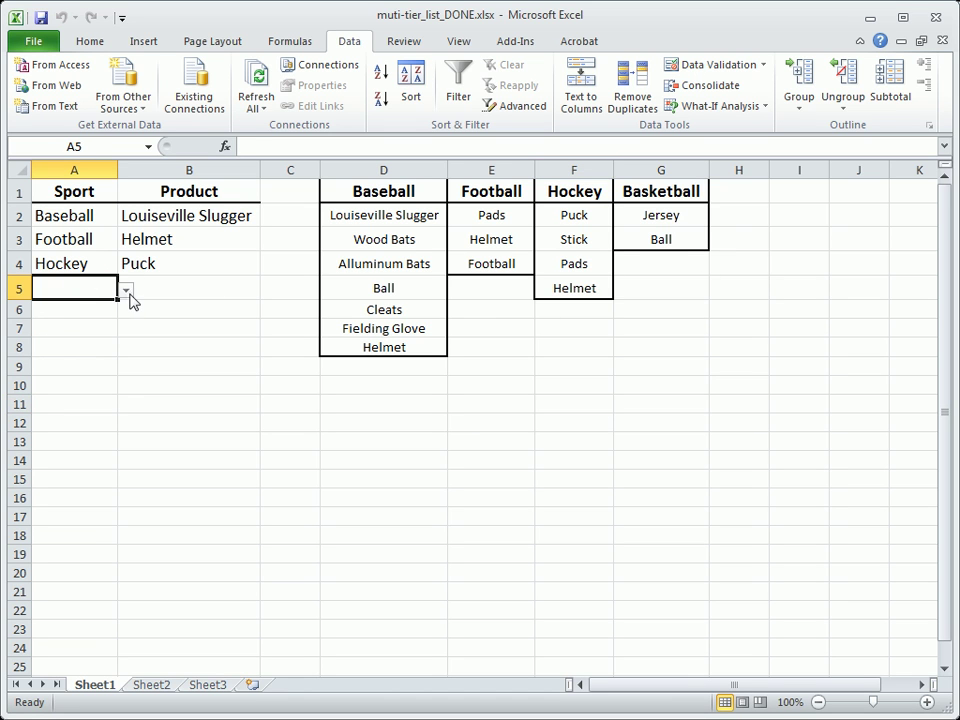
pyautogui.click(127, 290)
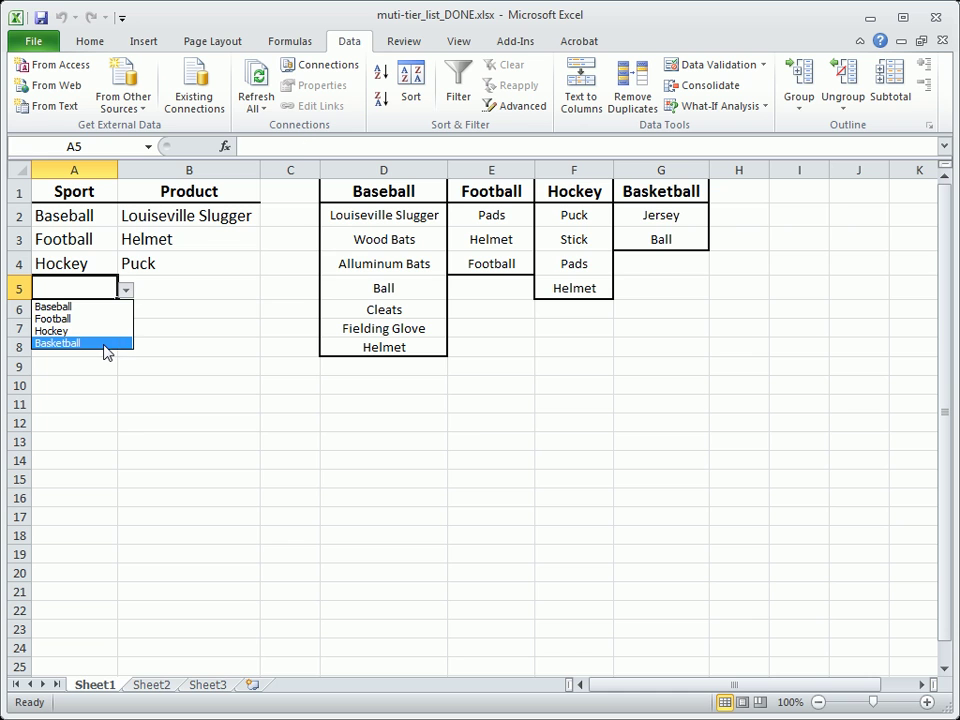
pyautogui.click(107, 345)
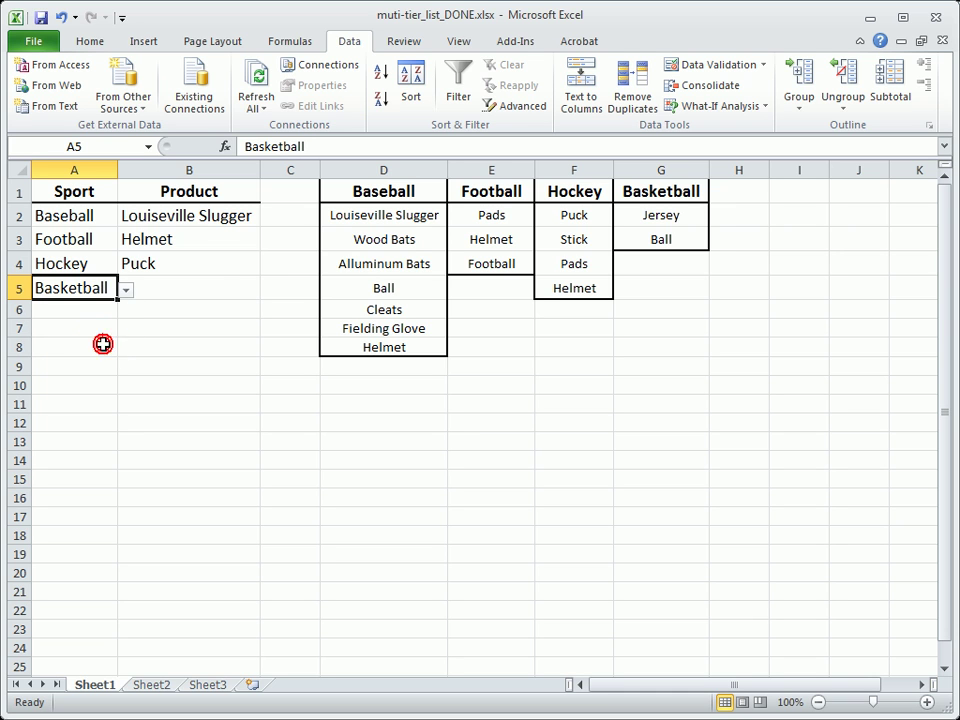
pyautogui.click(219, 288)
pyautogui.click(267, 290)
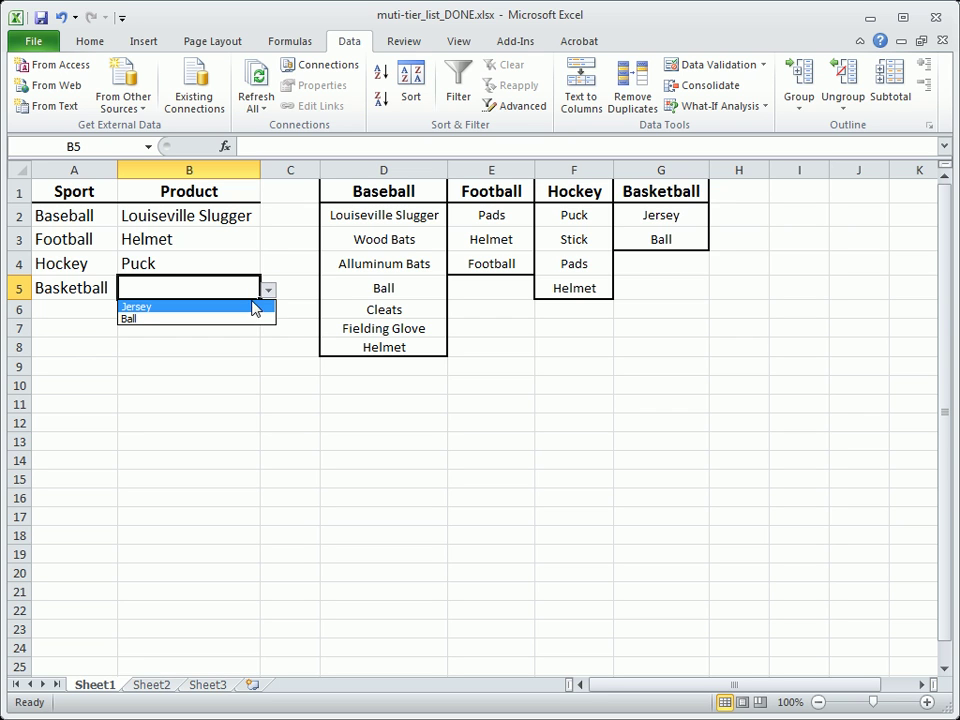
pyautogui.click(252, 307)
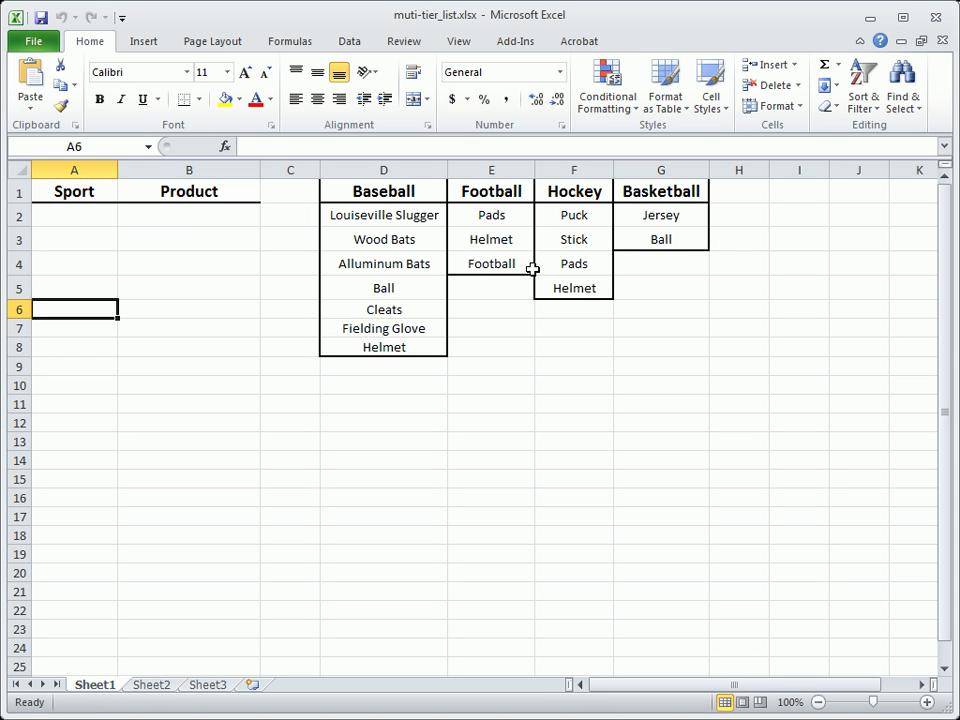
# Give column A a List data validation sourced from the row-1 sport headings $D$1:$G$1
pyautogui.click(67, 171)
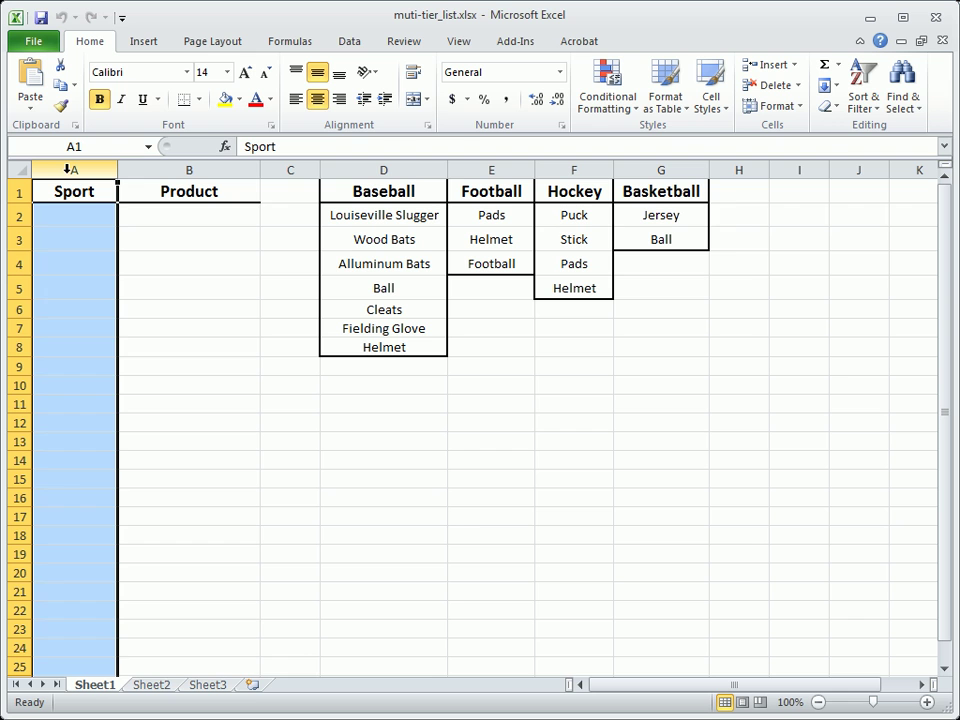
pyautogui.click(352, 44)
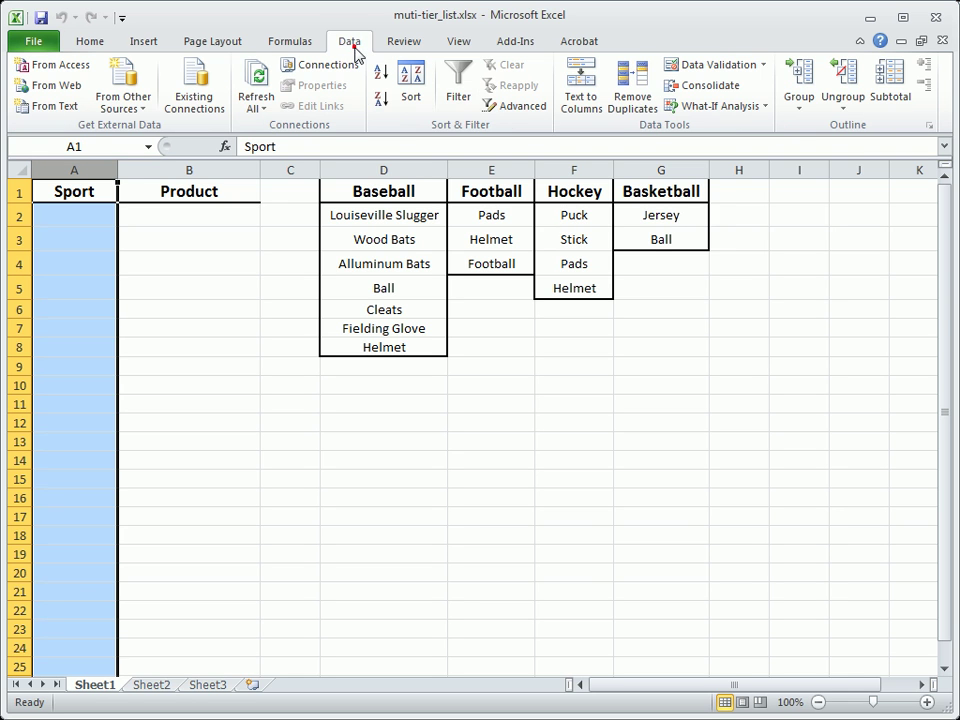
pyautogui.click(713, 66)
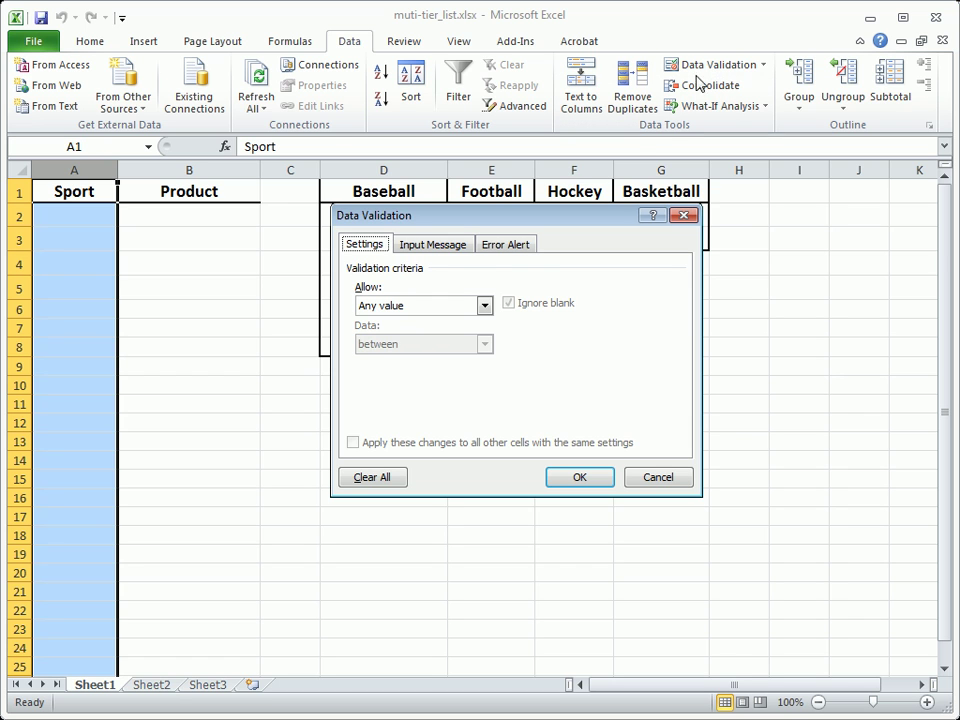
pyautogui.click(484, 305)
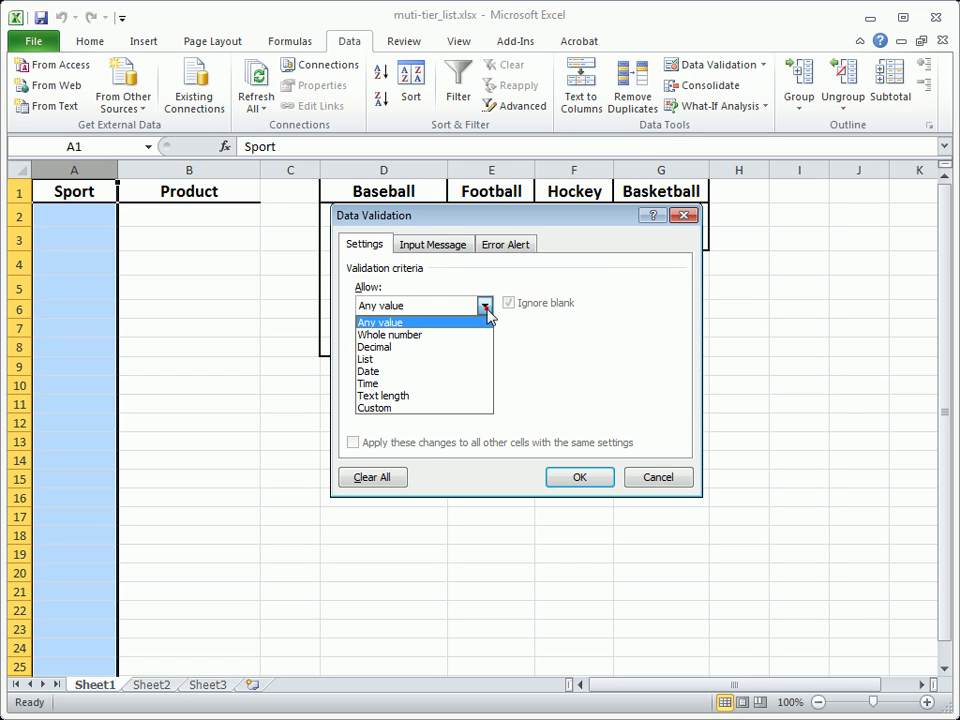
pyautogui.click(468, 359)
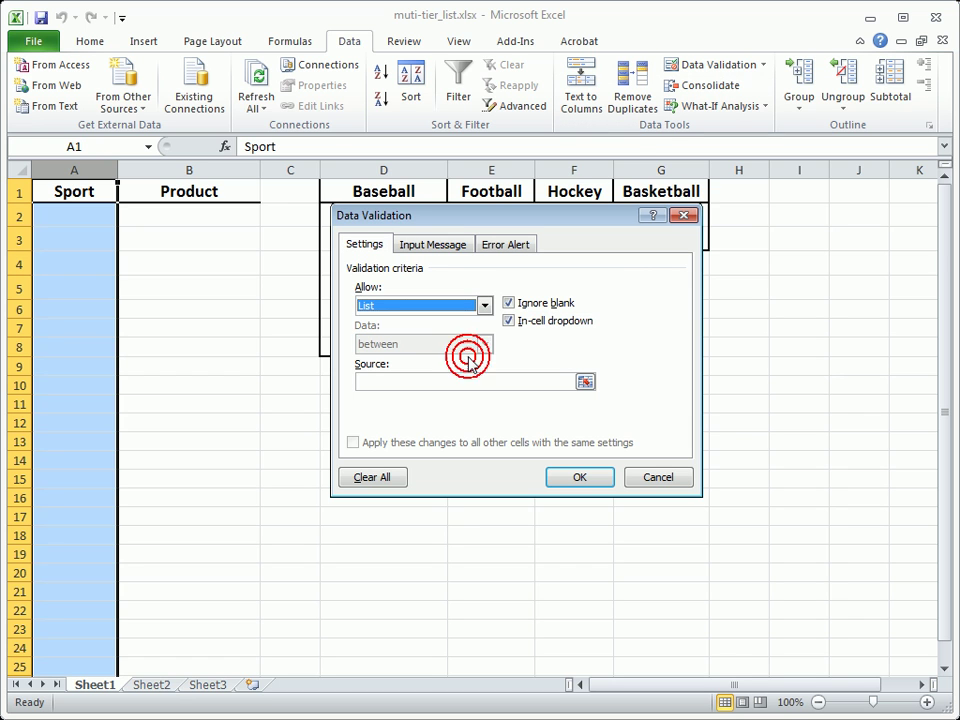
pyautogui.click(372, 381)
pyautogui.moveTo(463, 213); pyautogui.dragTo(463, 313)
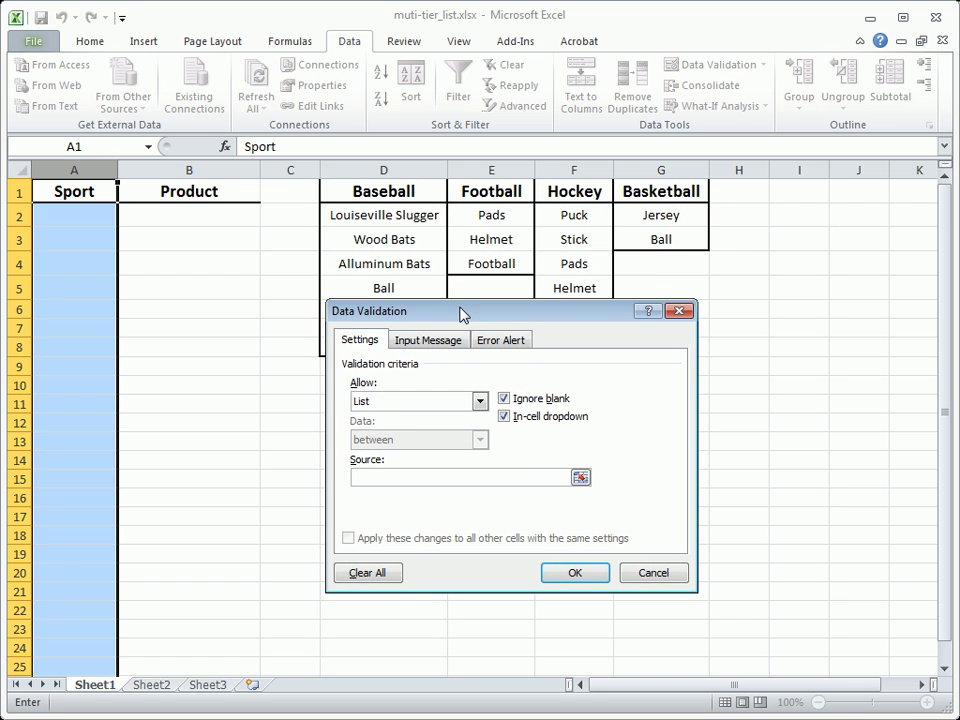
pyautogui.moveTo(386, 187); pyautogui.dragTo(638, 185)
pyautogui.click(575, 573)
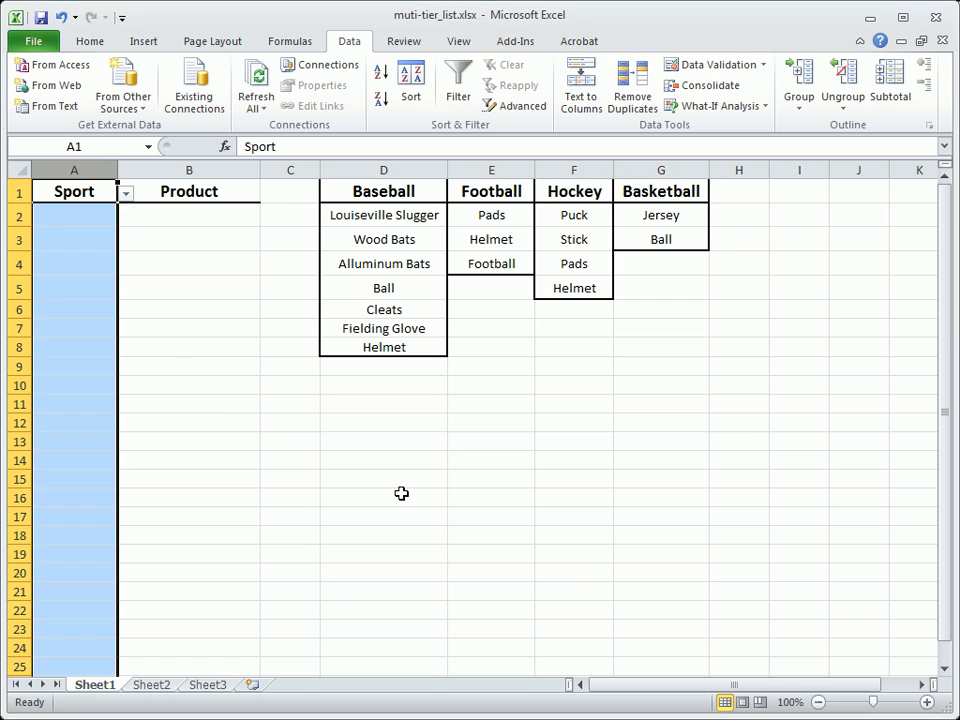
# Choose Baseball in A2 from the new sport drop-down
pyautogui.click(47, 216)
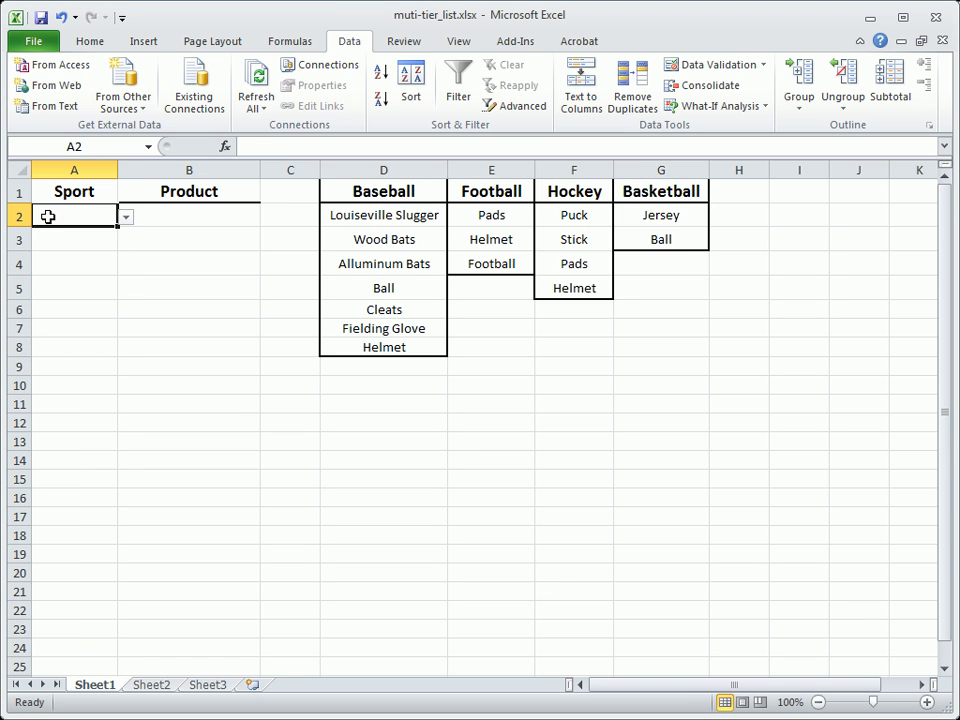
pyautogui.click(126, 218)
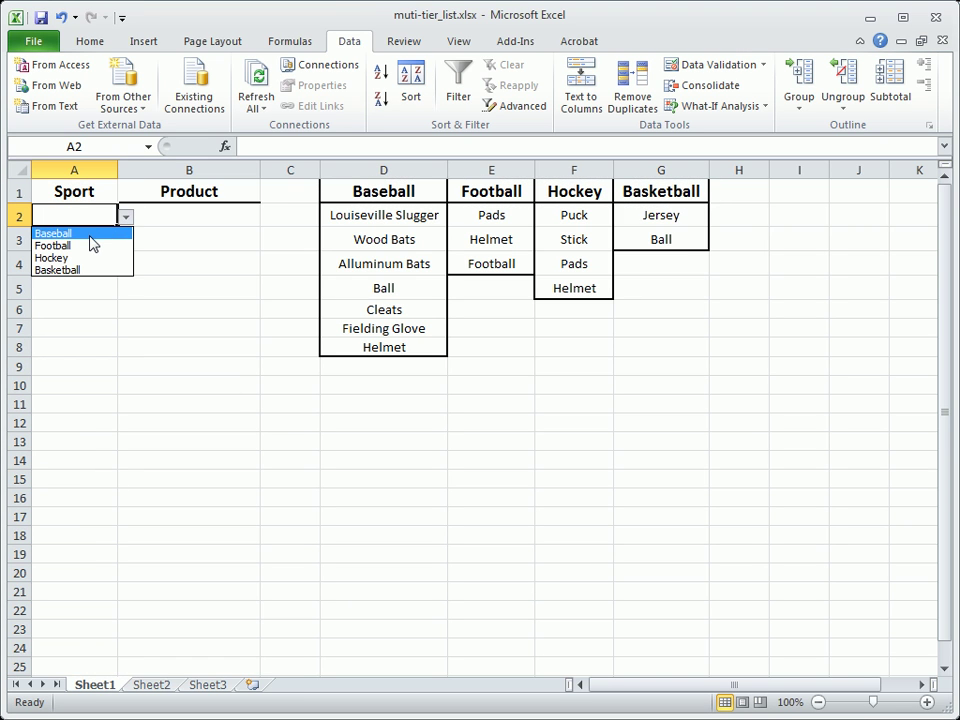
pyautogui.click(60, 233)
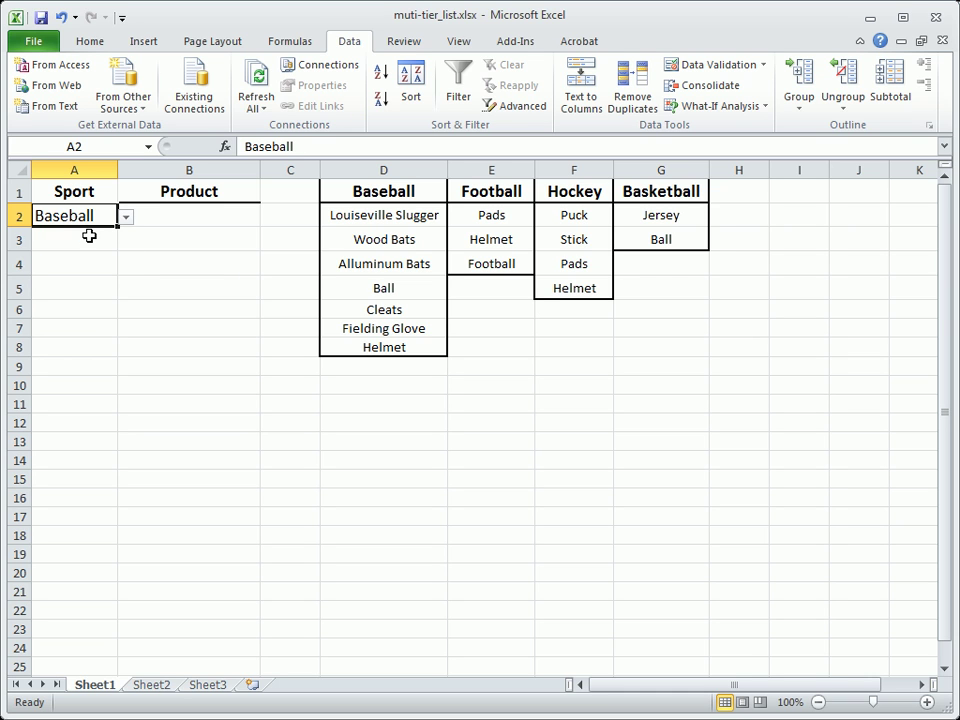
# Give column B a List validation with source =INDIRECT(A1), accepting the source-error warning
pyautogui.click(210, 168)
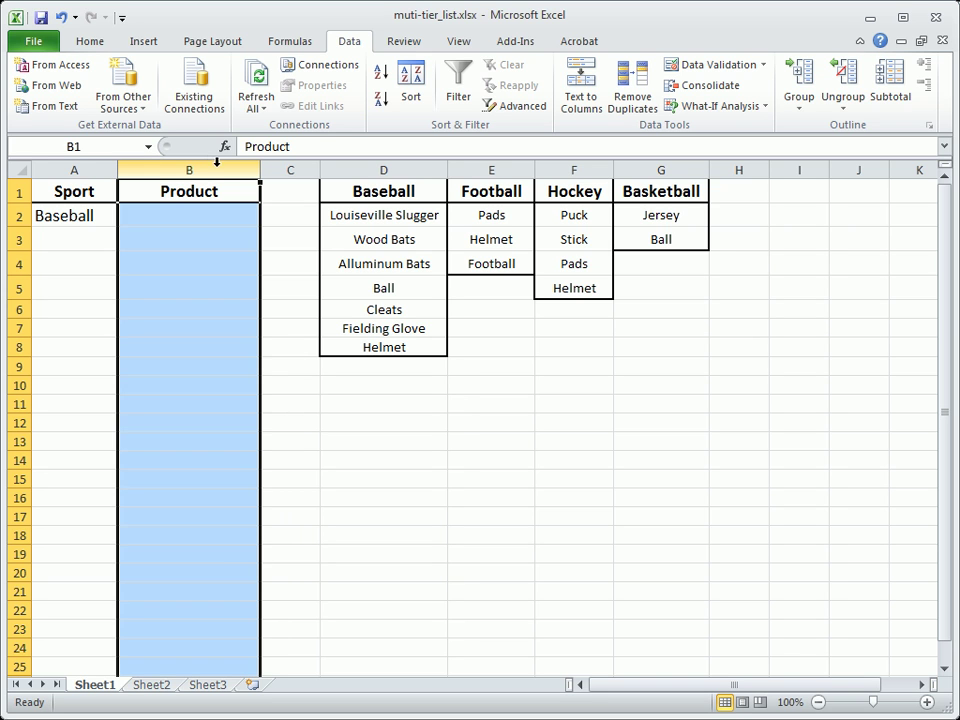
pyautogui.click(700, 65)
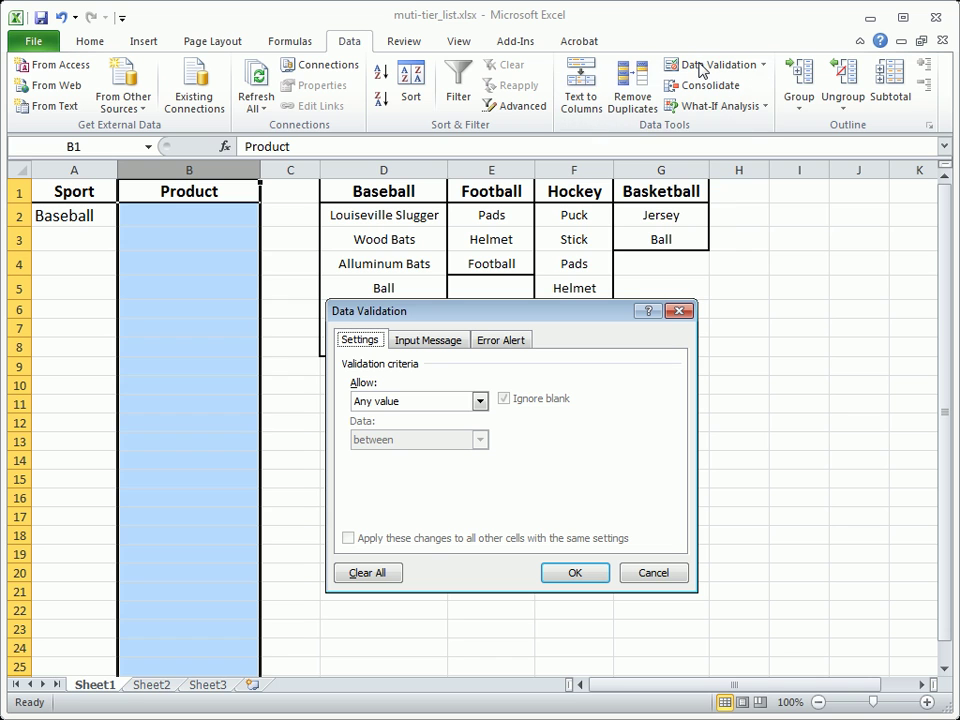
pyautogui.click(477, 402)
pyautogui.click(453, 455)
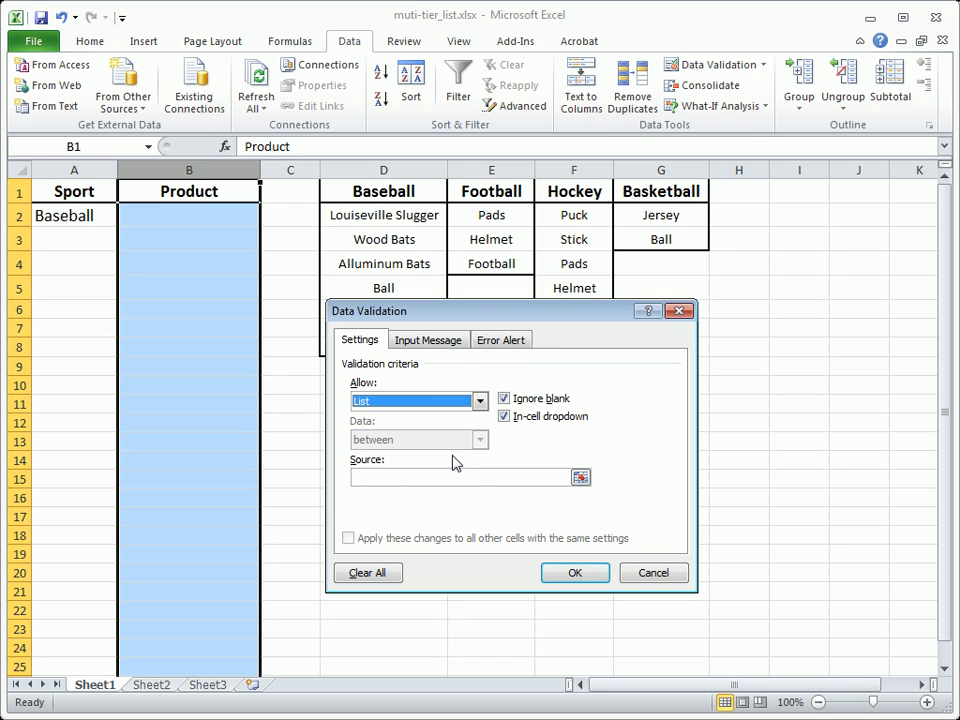
pyautogui.click(411, 479)
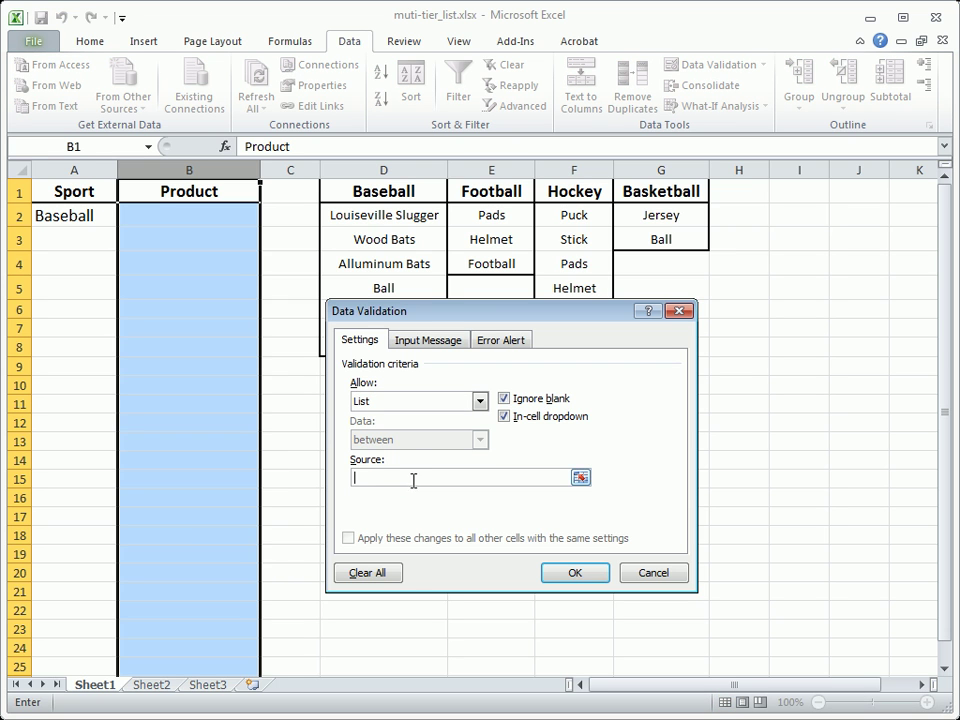
pyautogui.write('=INDIRECT(A1)')
pyautogui.click(573, 575)
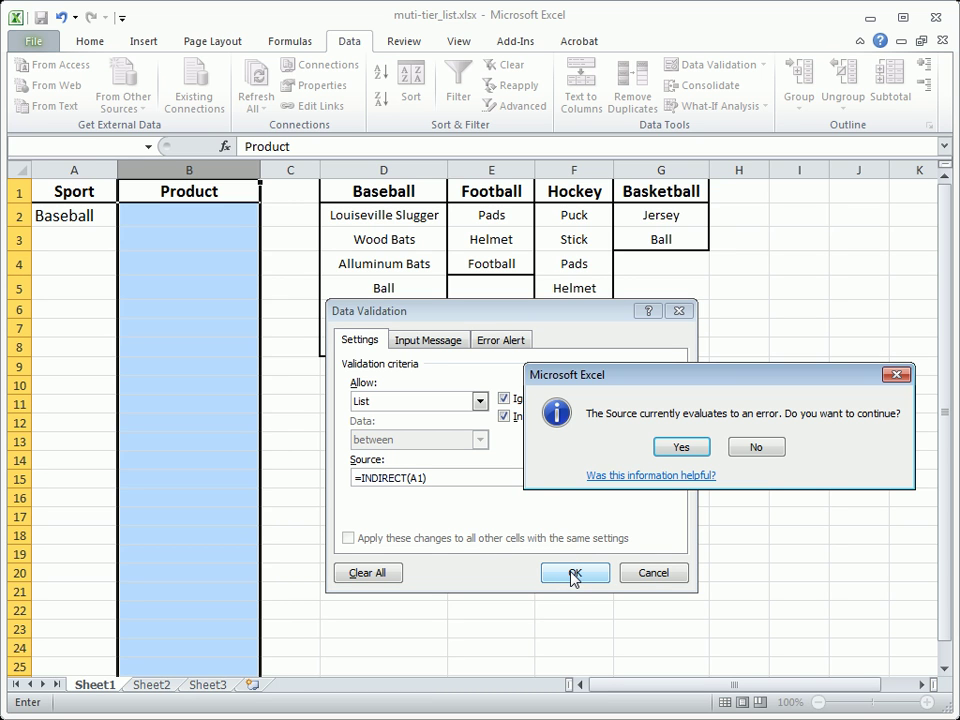
pyautogui.click(681, 446)
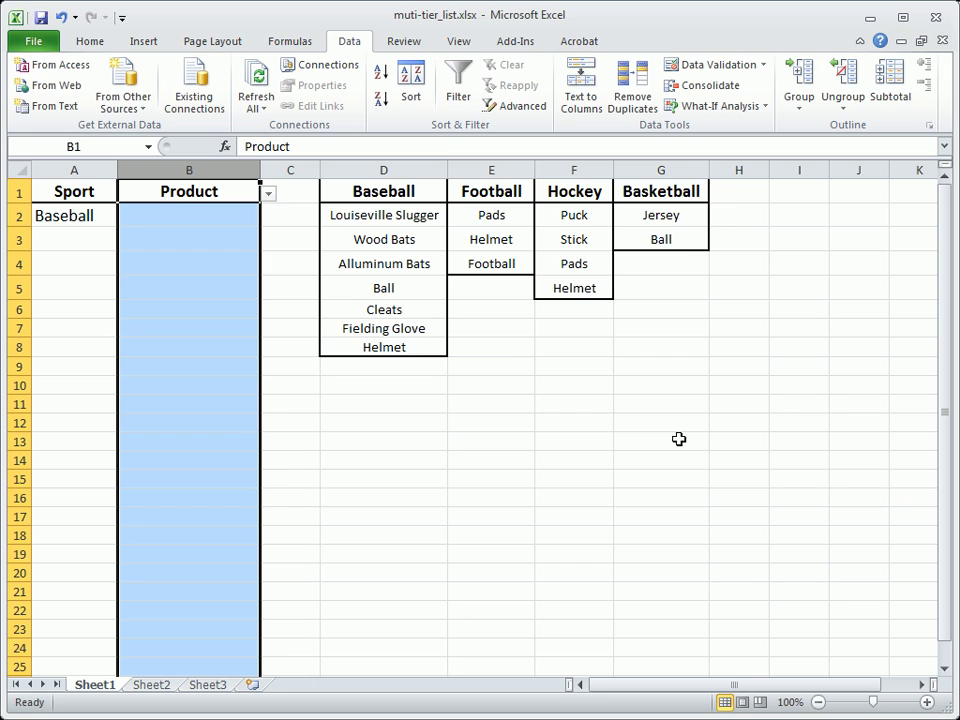
# Try the Product drop-down in B2 next to Baseball
pyautogui.click(214, 213)
pyautogui.click(214, 213)
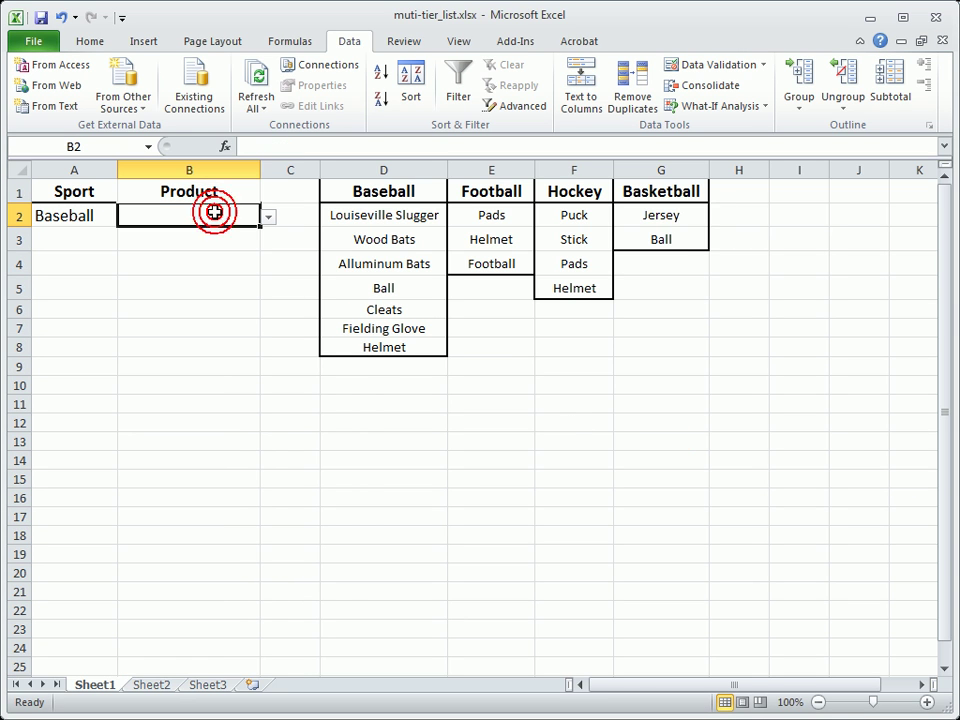
pyautogui.click(267, 217)
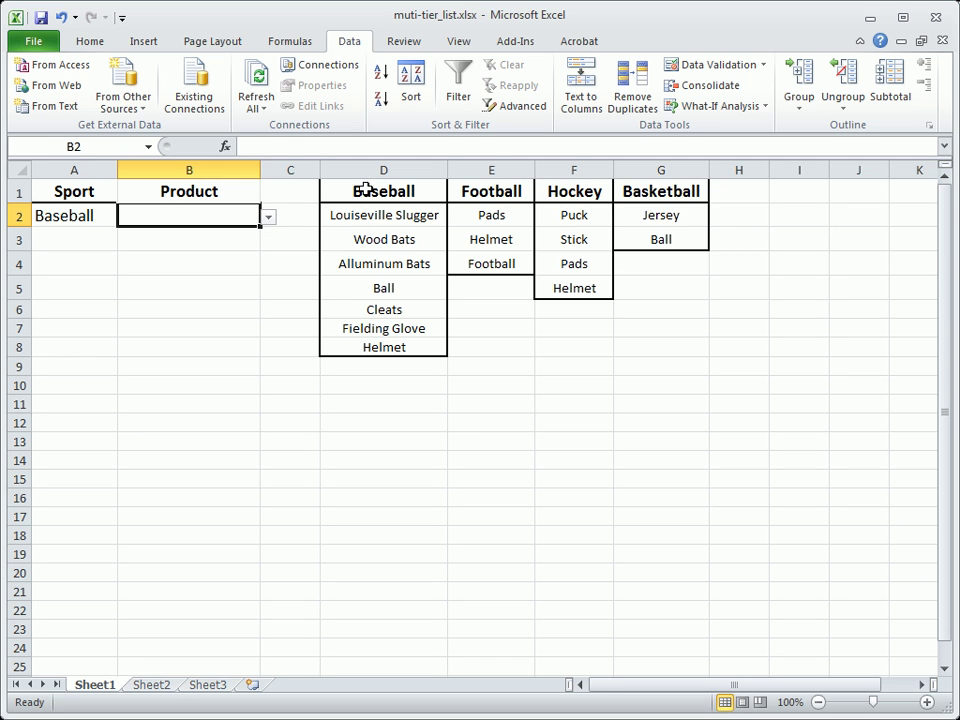
# Create names from the top row of D1:G8, leaving Left column unchecked
pyautogui.moveTo(368, 190); pyautogui.dragTo(647, 343)
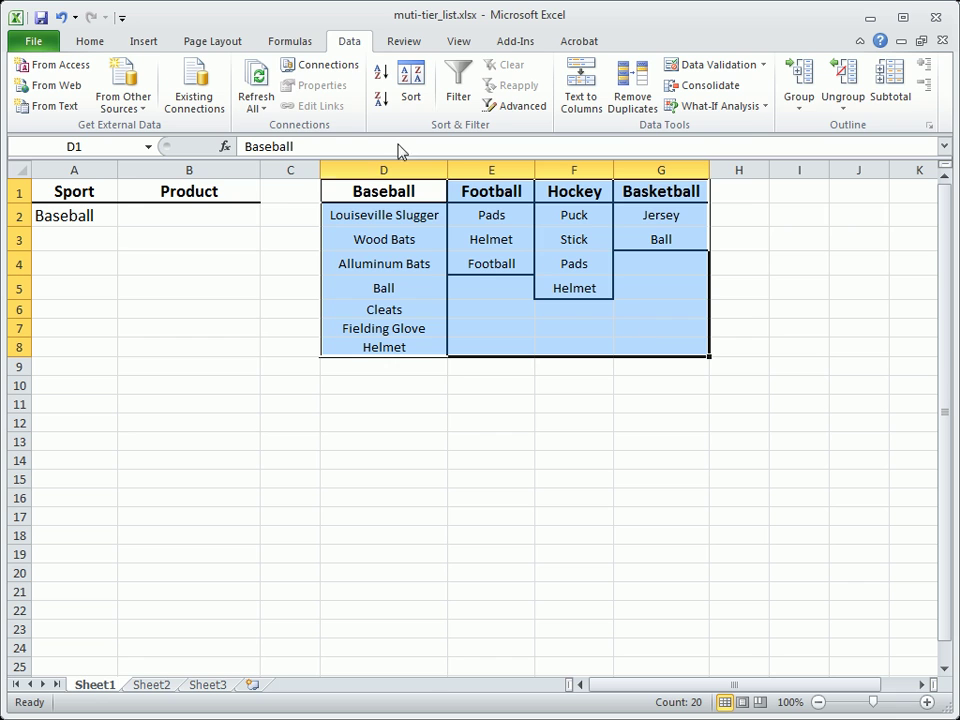
pyautogui.click(282, 44)
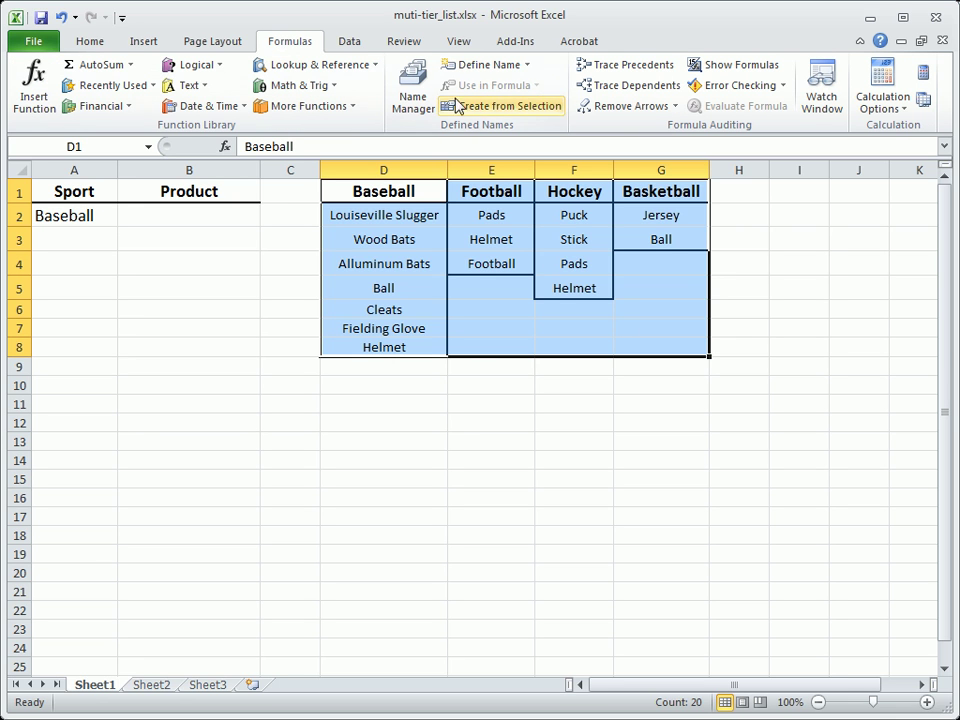
pyautogui.click(501, 106)
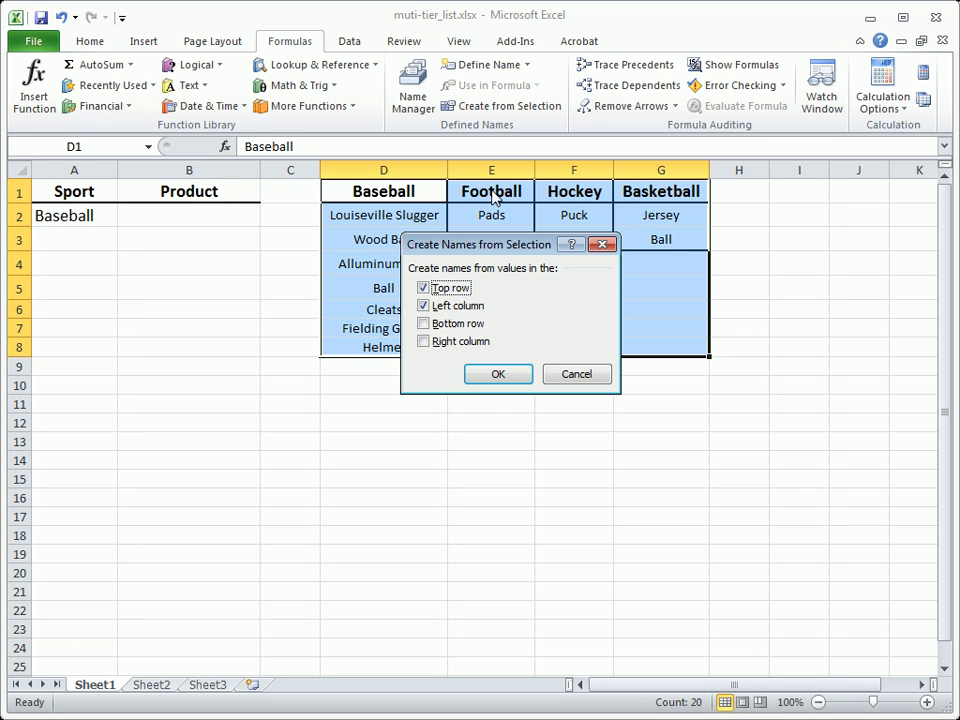
pyautogui.click(423, 305)
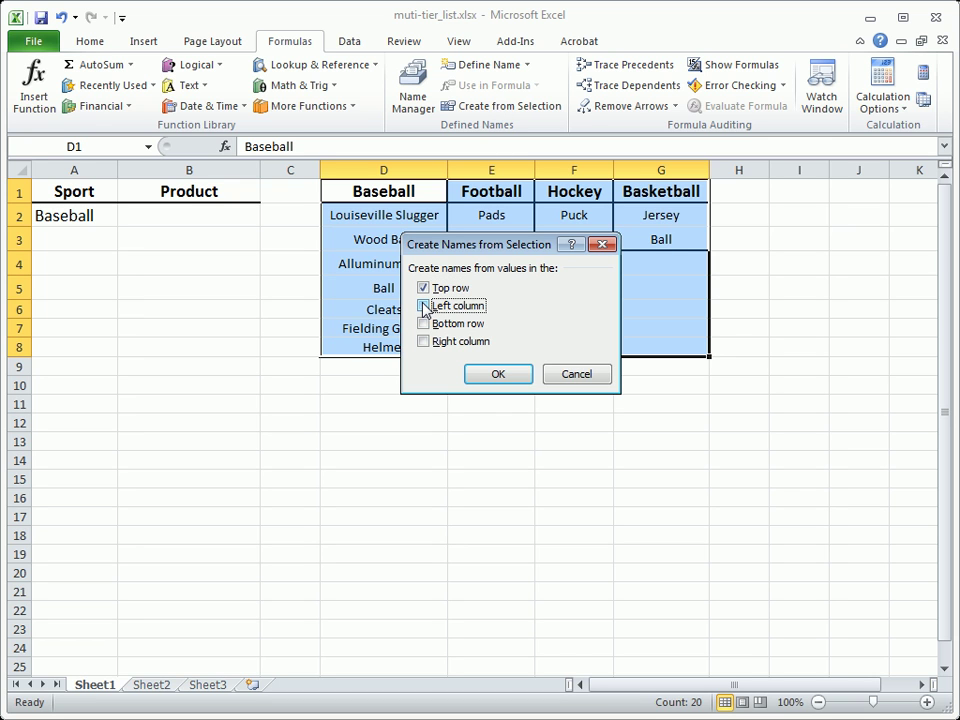
pyautogui.click(502, 374)
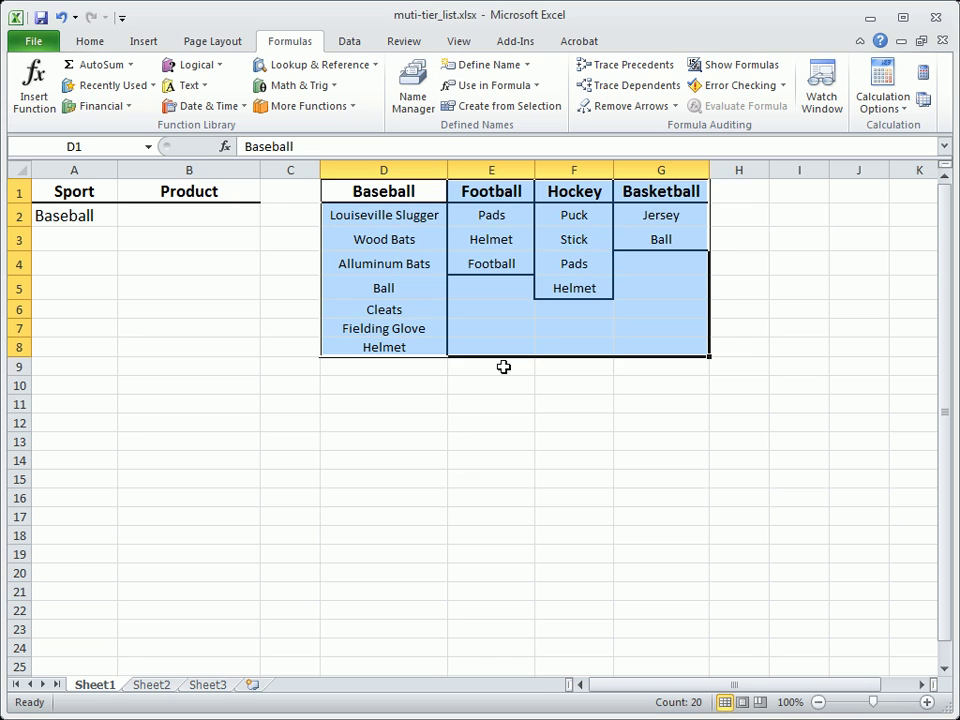
# Check the Product drop-downs in B2 for Baseball and B3 for Basketball
pyautogui.click(190, 213)
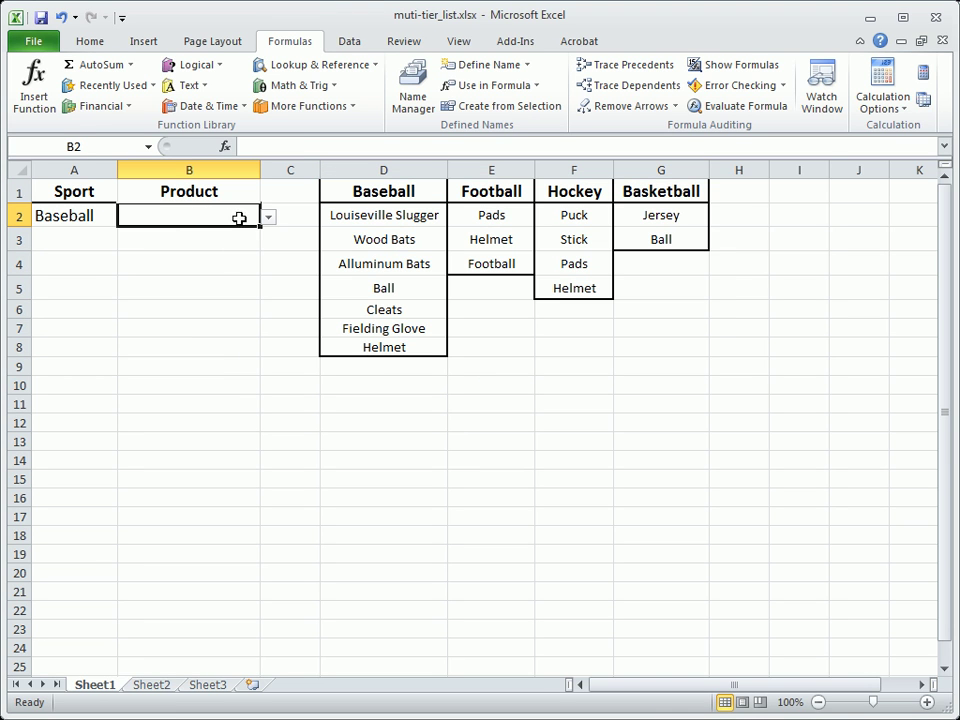
pyautogui.click(269, 217)
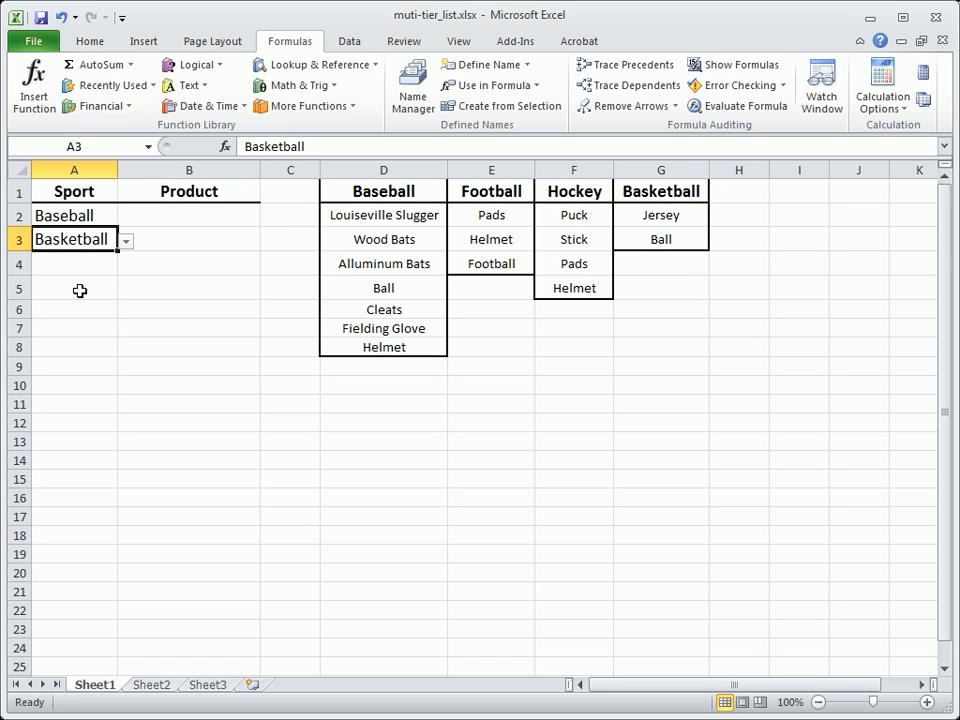
pyautogui.click(205, 240)
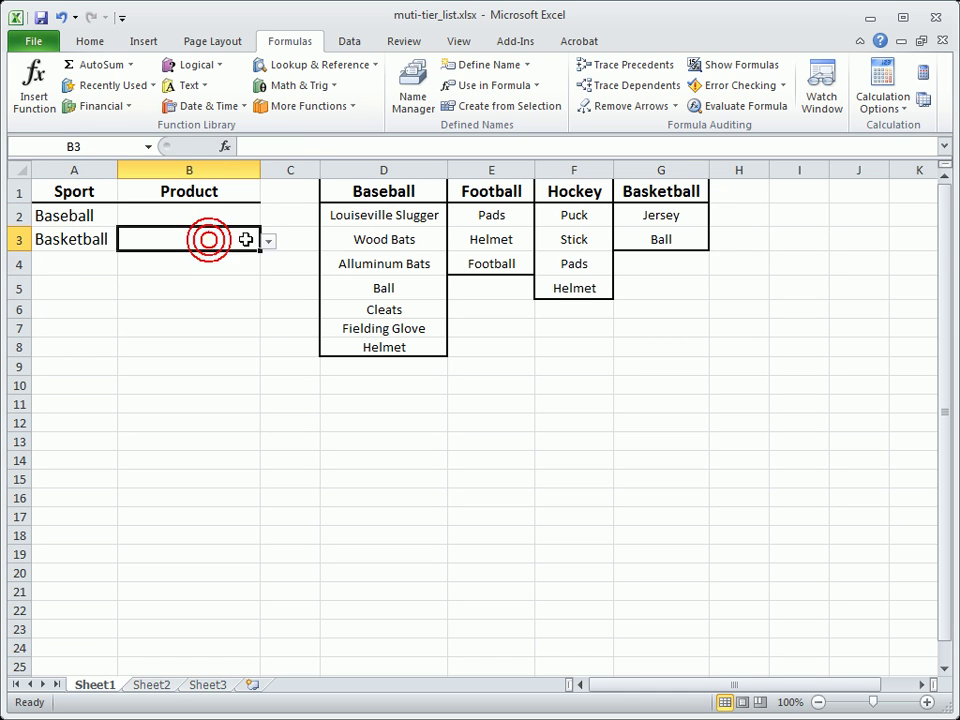
pyautogui.click(268, 242)
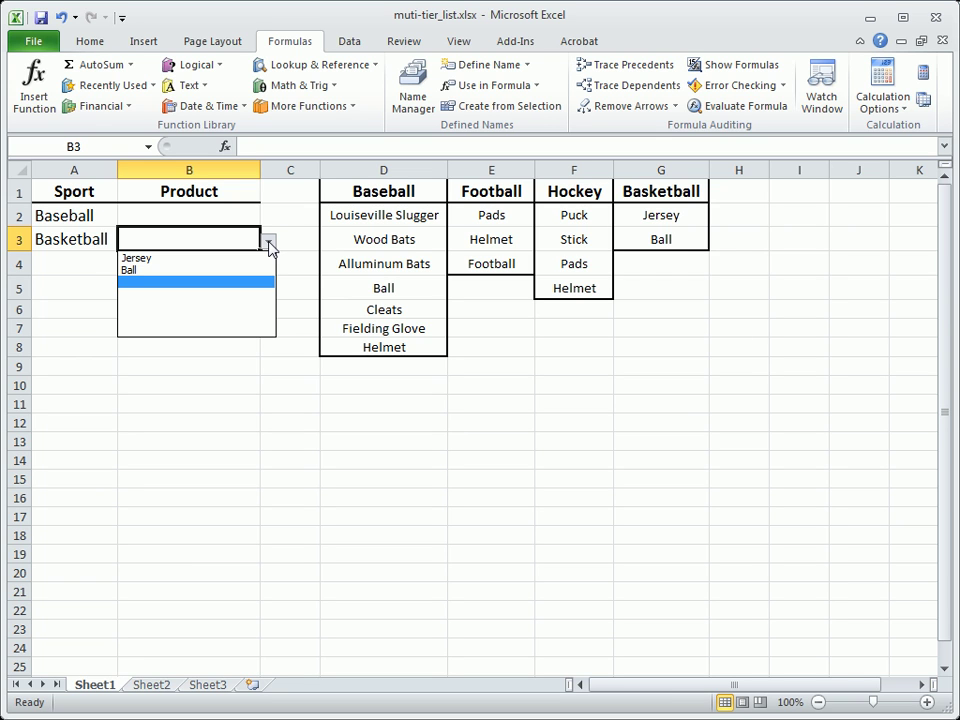
# Select D1:G8 and use Go To Special > Blanks to select its empty cells
pyautogui.click(399, 187)
pyautogui.moveTo(399, 189); pyautogui.dragTo(645, 339)
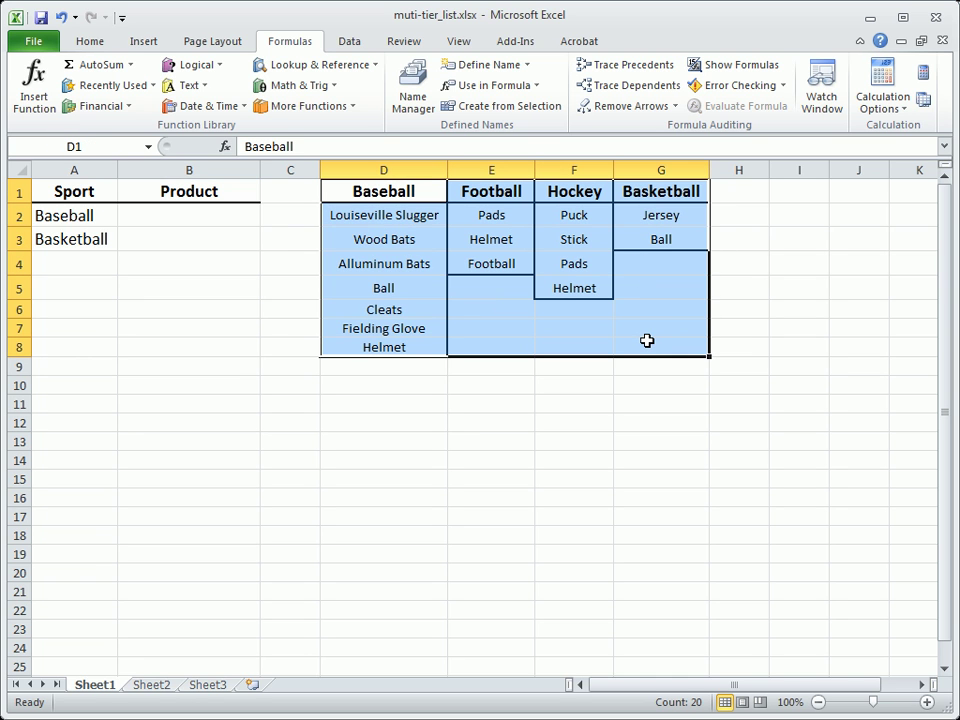
pyautogui.click(90, 42)
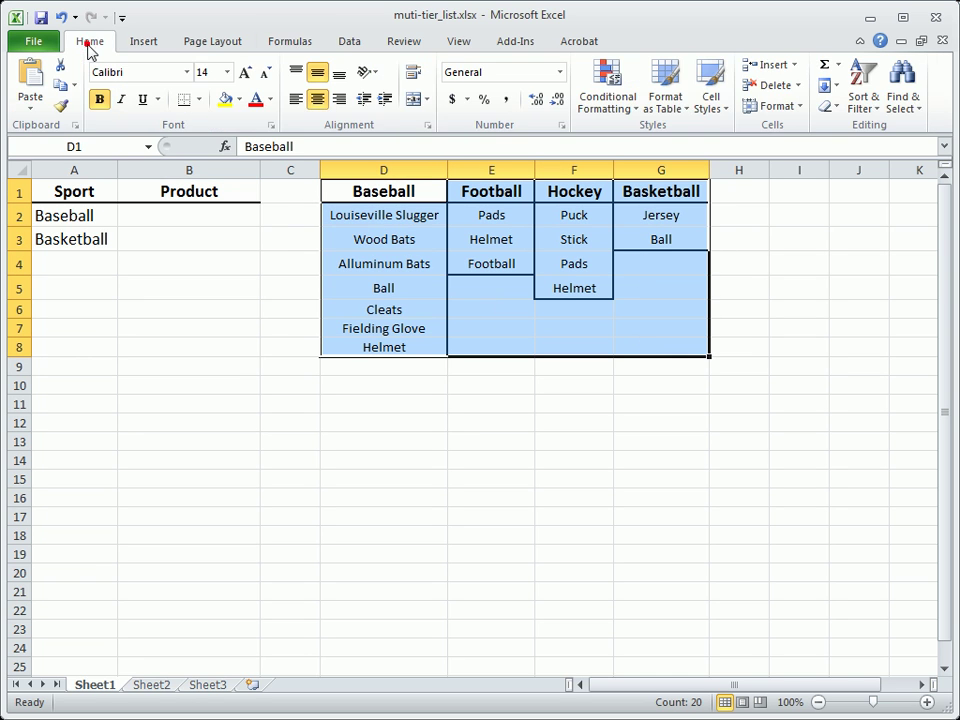
pyautogui.click(905, 100)
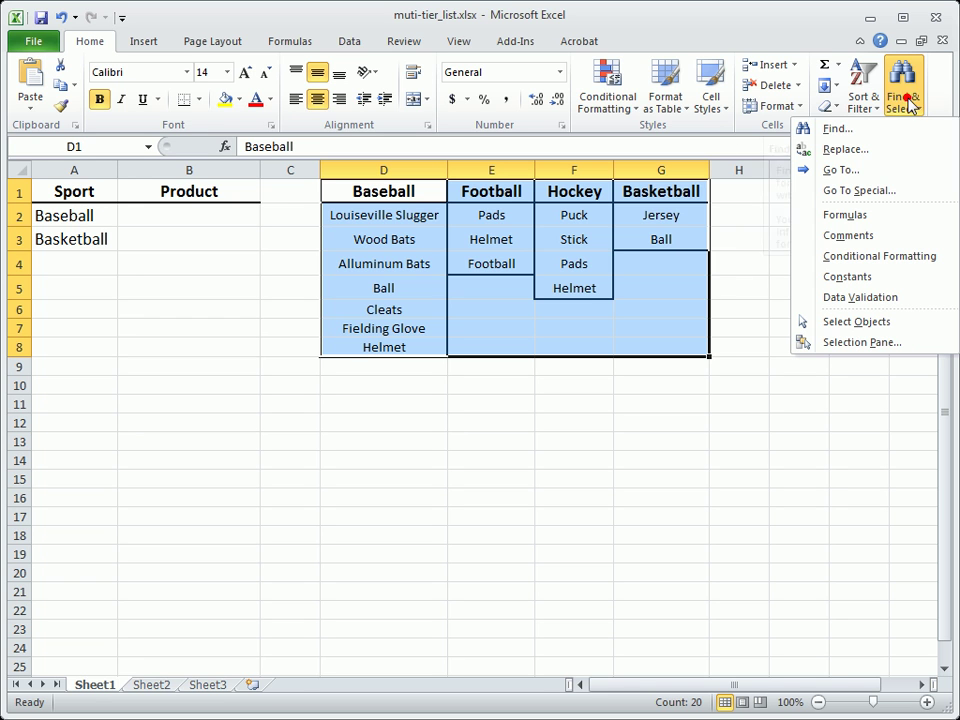
pyautogui.click(880, 191)
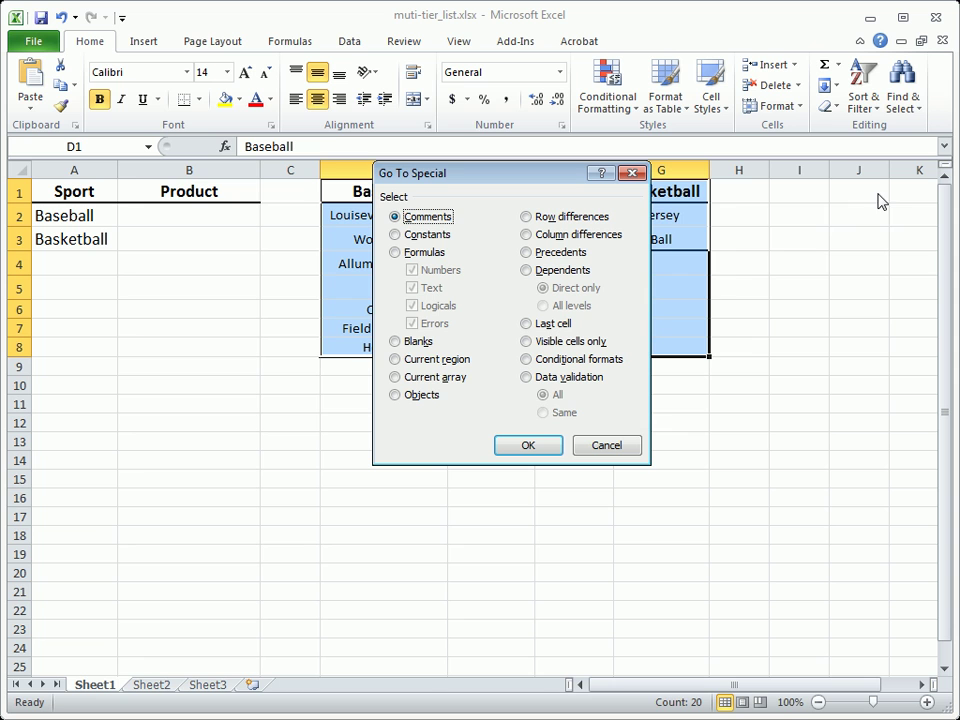
pyautogui.click(408, 342)
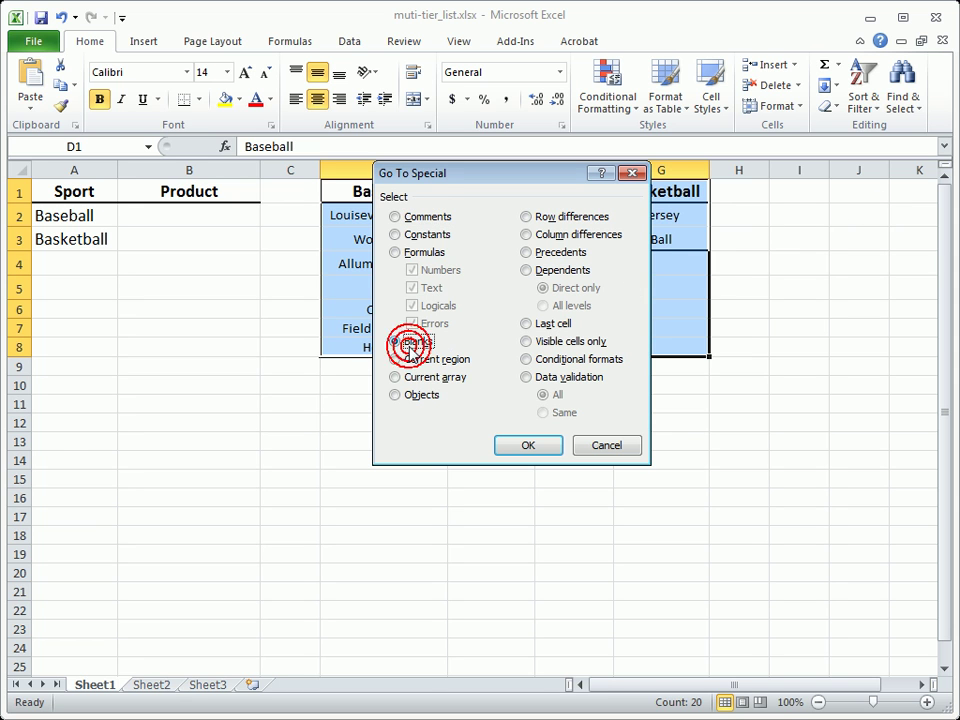
pyautogui.click(526, 448)
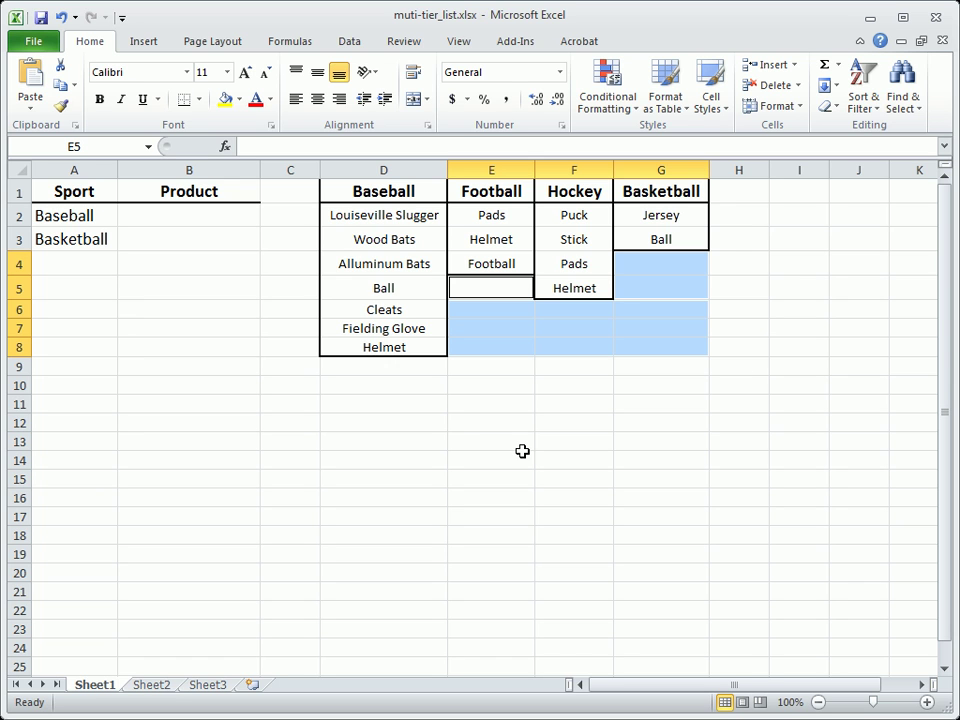
# Delete the selected blank cells with Shift cells up
pyautogui.rightClick(582, 323)
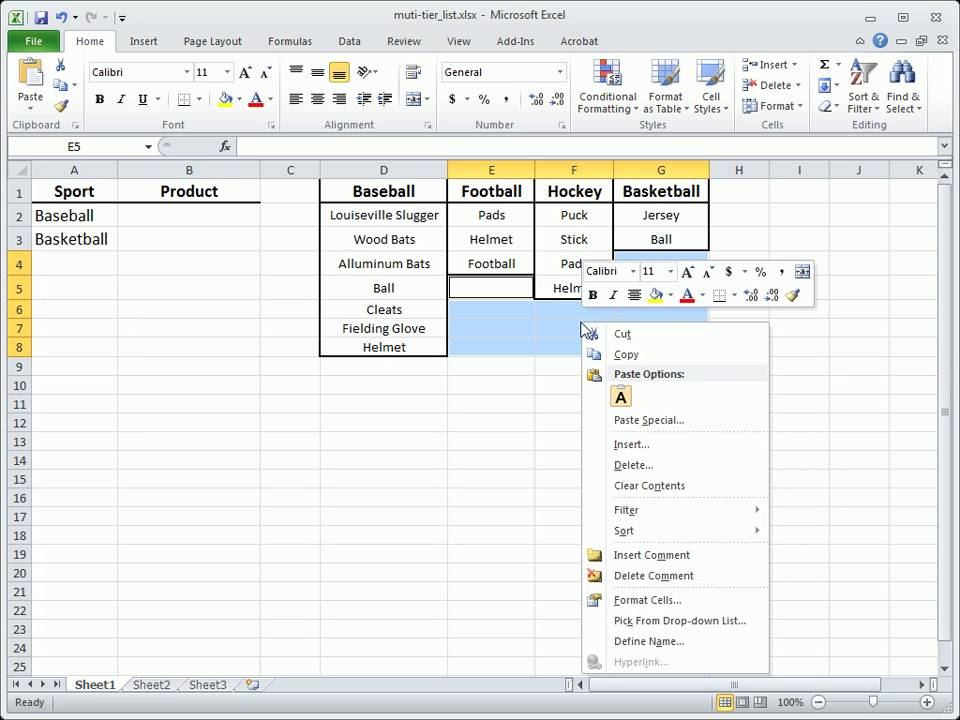
pyautogui.click(625, 466)
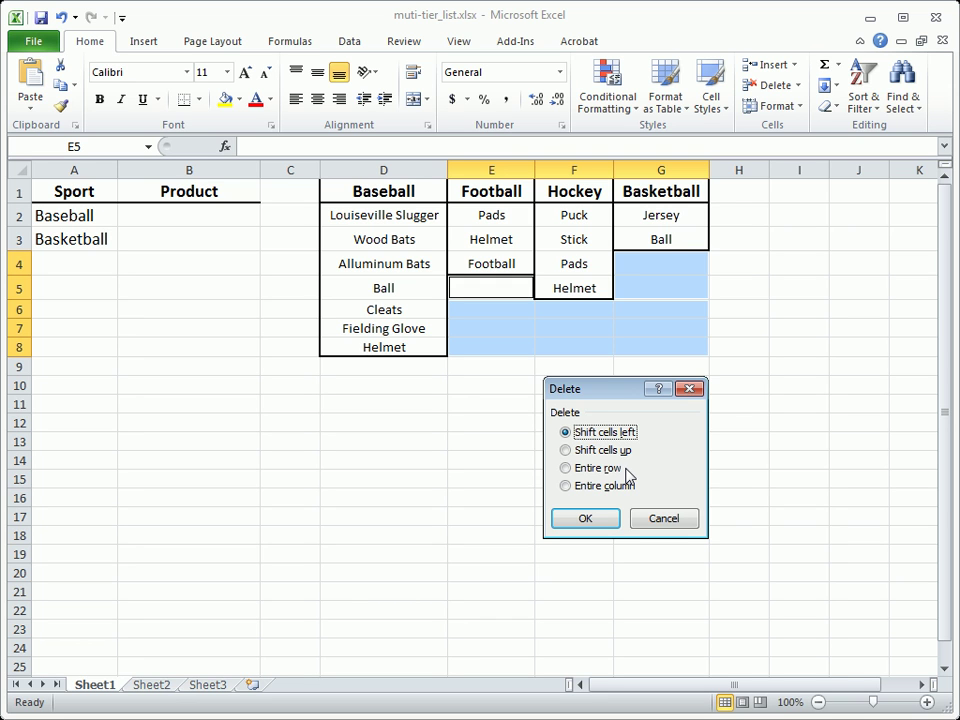
pyautogui.click(565, 450)
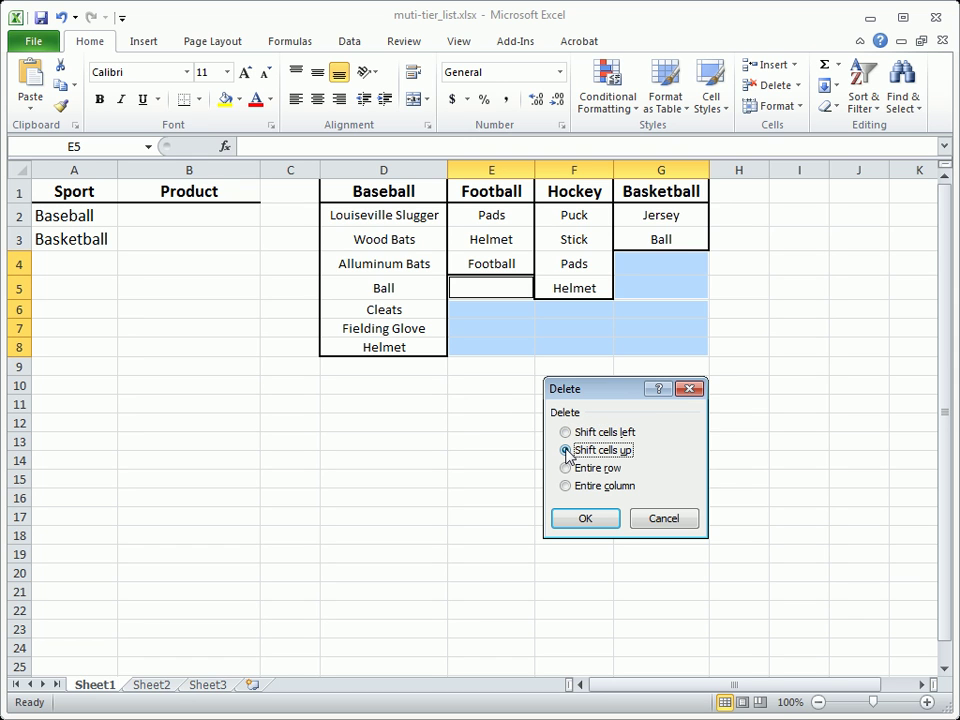
pyautogui.click(581, 519)
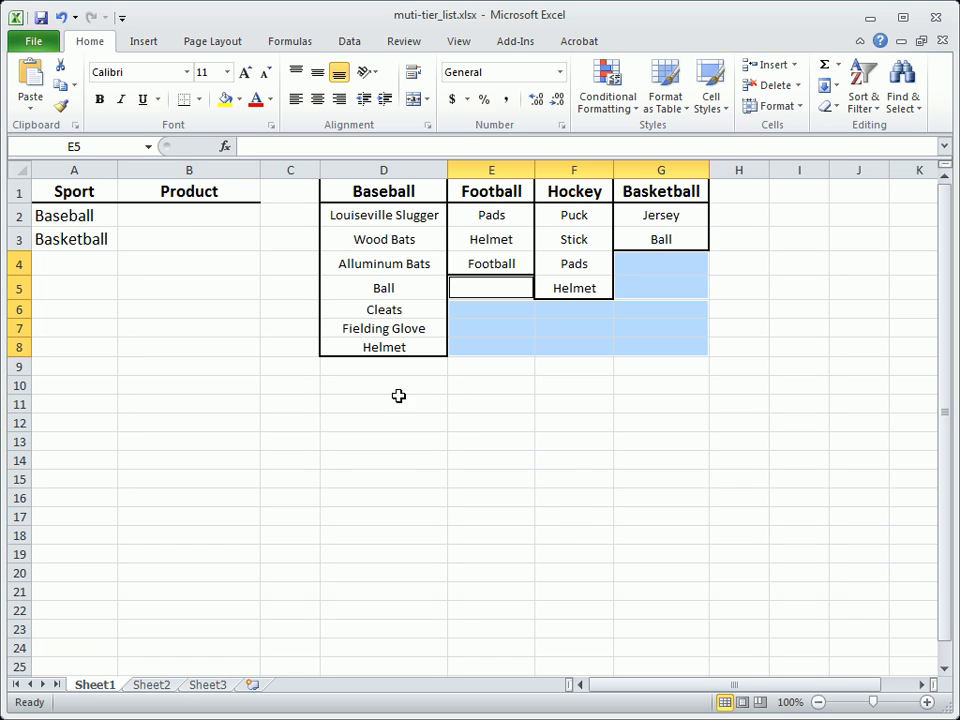
# Pick Ball in B3 from the Basketball product drop-down, then deselect the cell
pyautogui.click(186, 240)
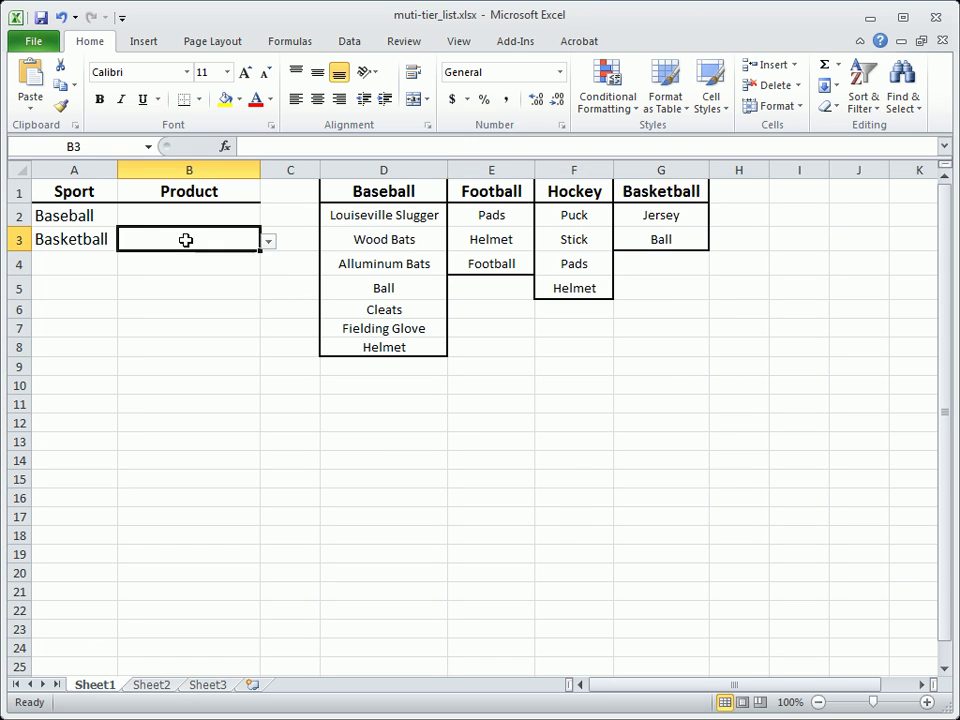
pyautogui.click(268, 242)
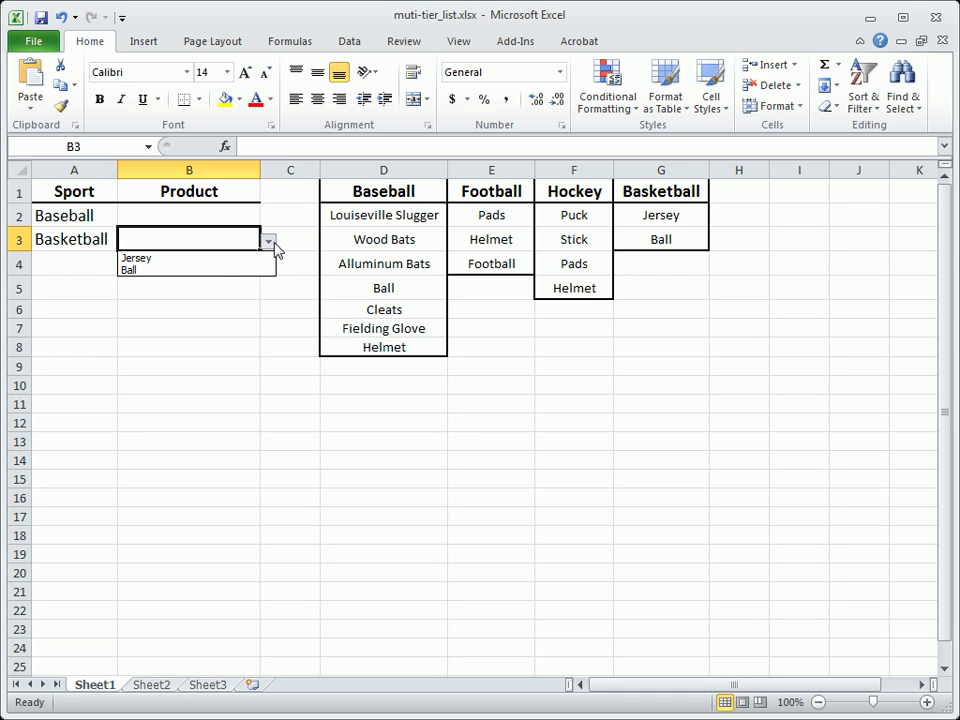
pyautogui.click(208, 270)
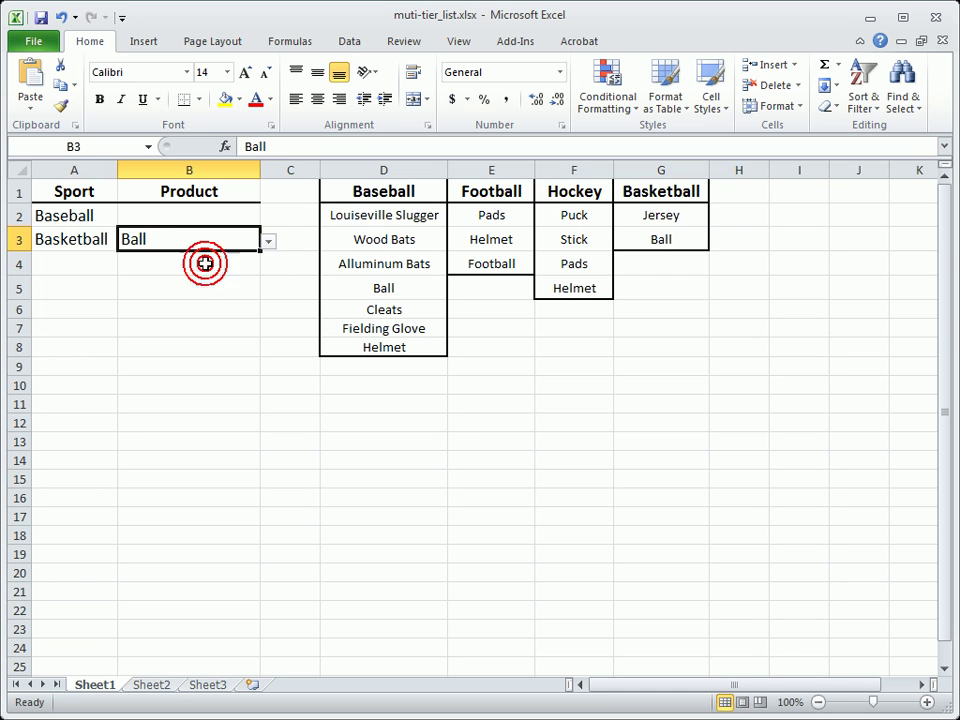
pyautogui.click(364, 391)
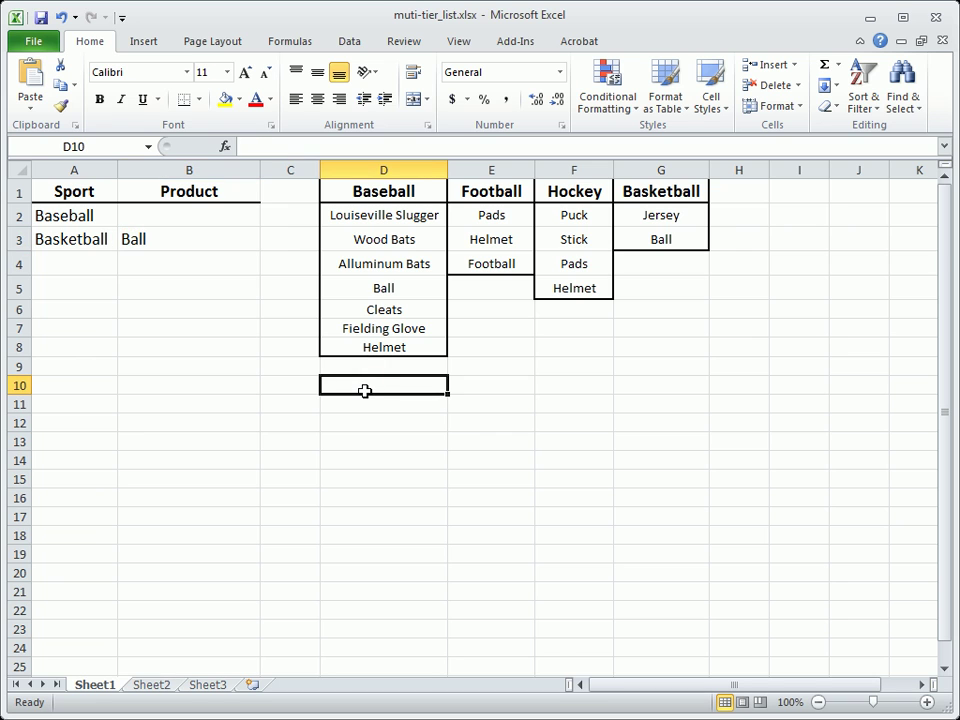